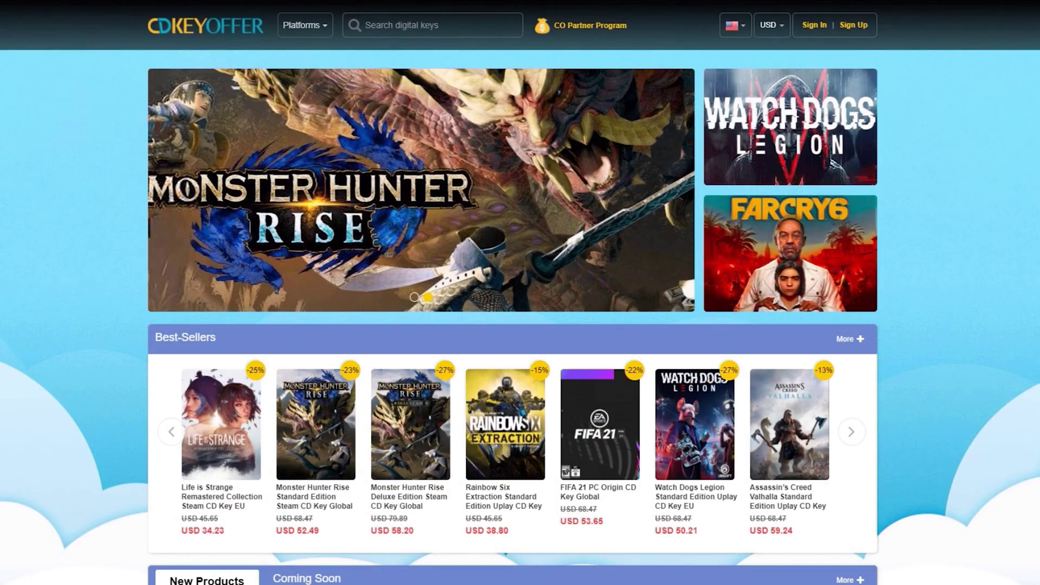
Step: Search CDKeyOffer for 'windows 10' and open the MS Windows 10 Pro OEM CD KEY GLOBAL product
scroll(512, 325, "down", 8)
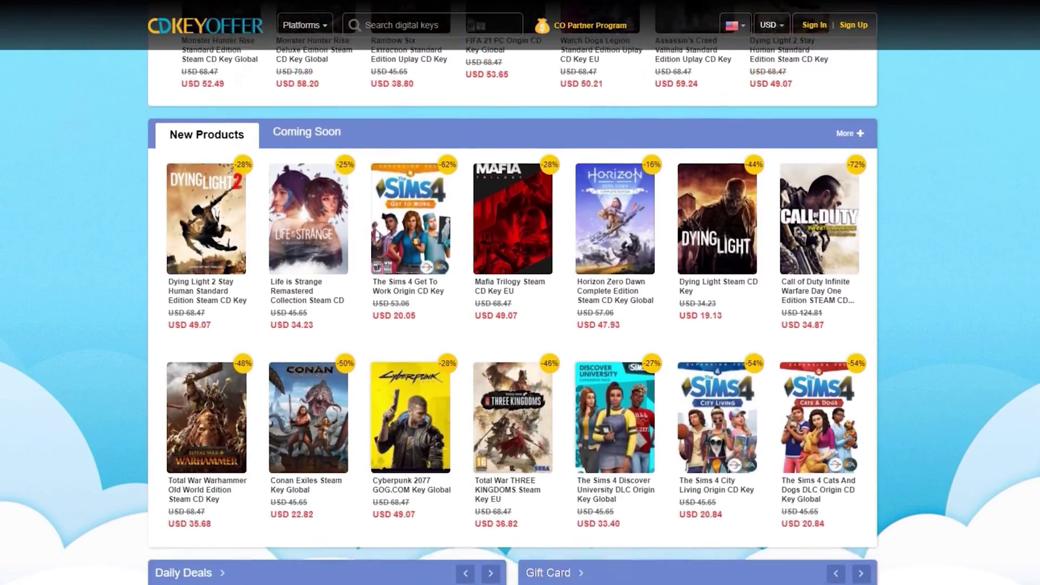
scroll(420, 163, "up", 8)
left_click(420, 20)
type("w")
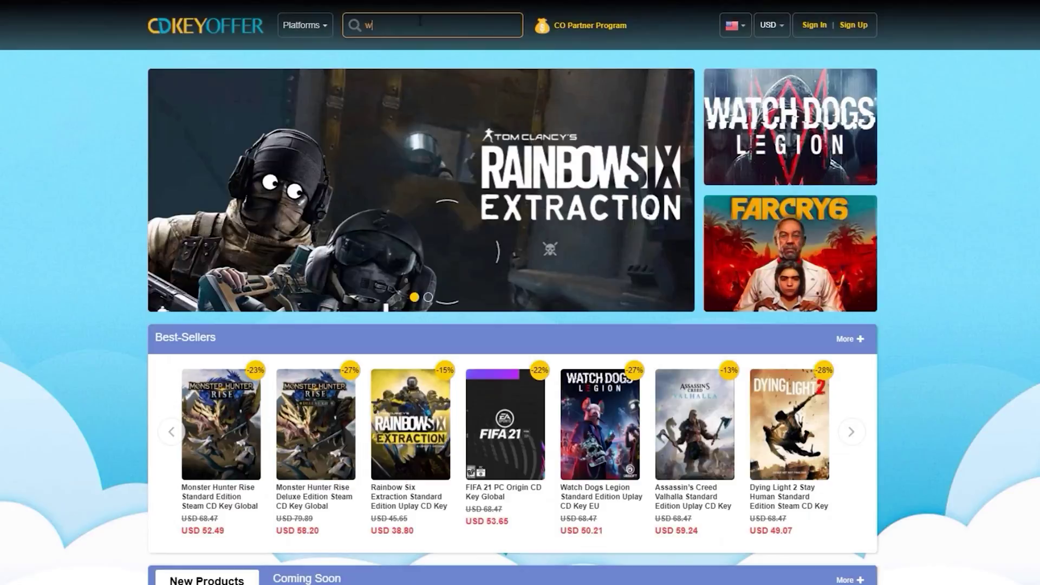
type("indows 10")
key("Return")
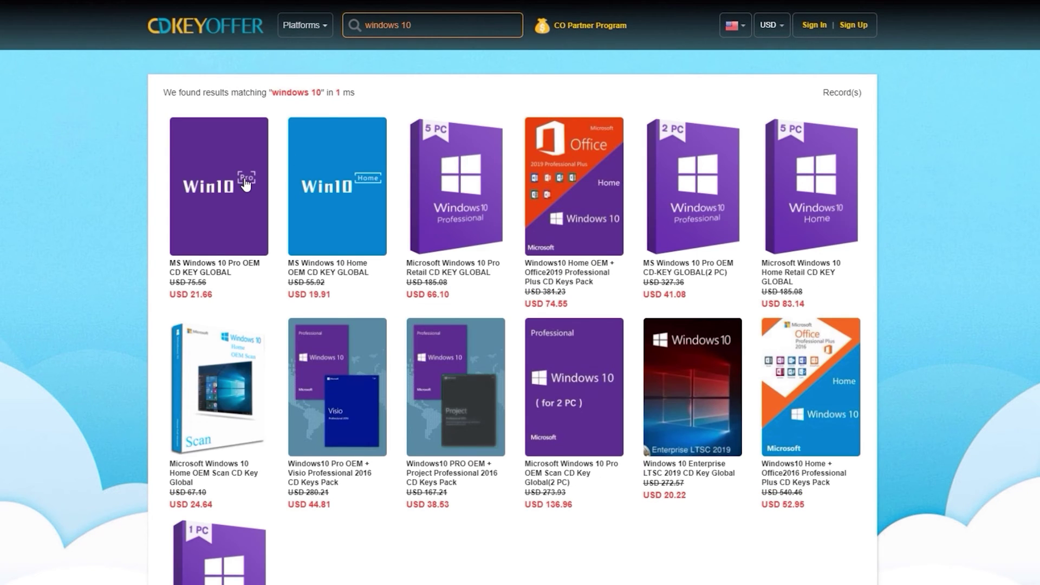
left_click(245, 184)
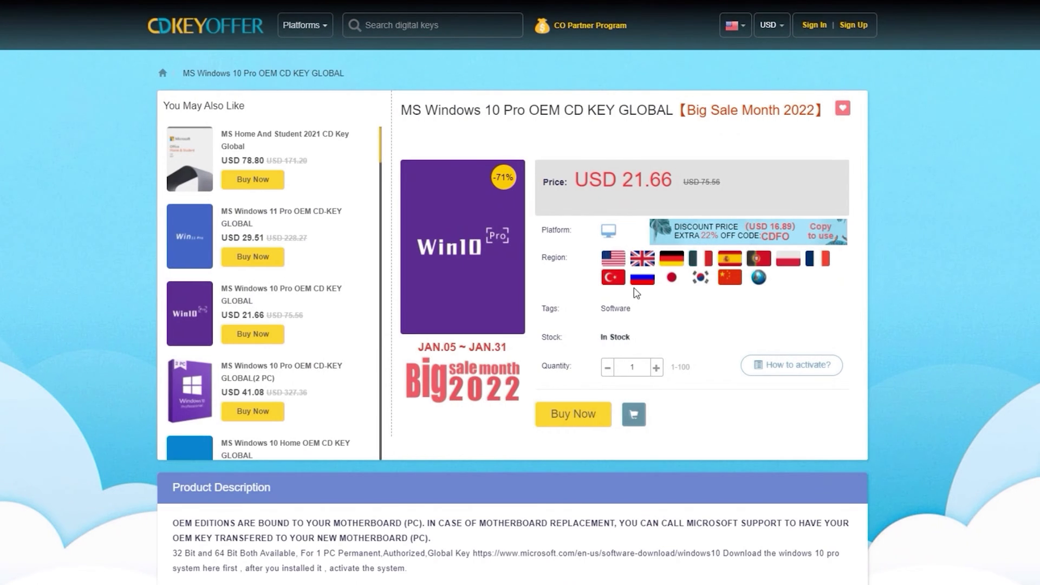
Step: Start buying the key and apply promotion code dood20 to the order
left_click(574, 414)
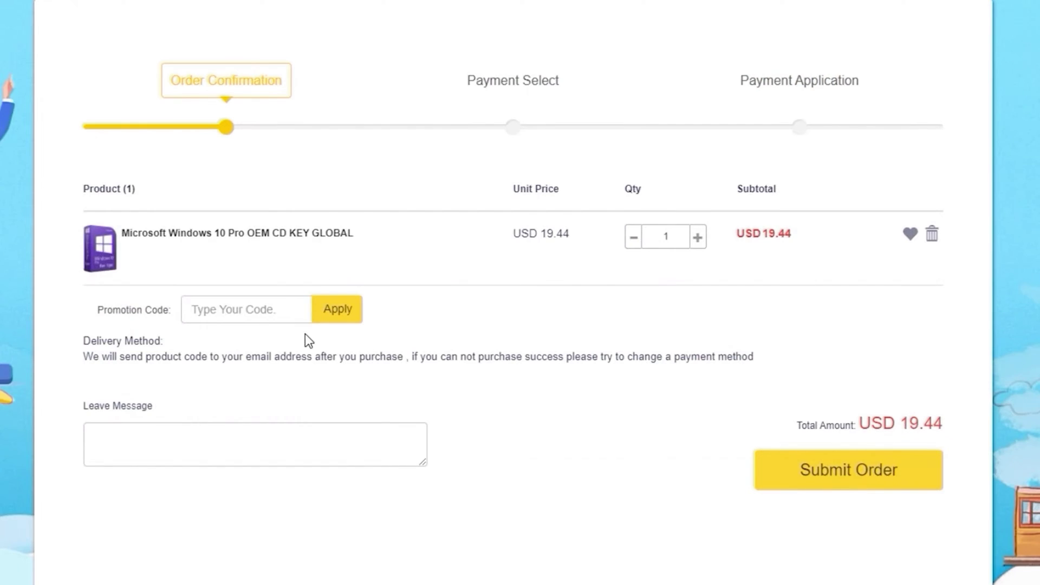
left_click(283, 313)
type("dood20")
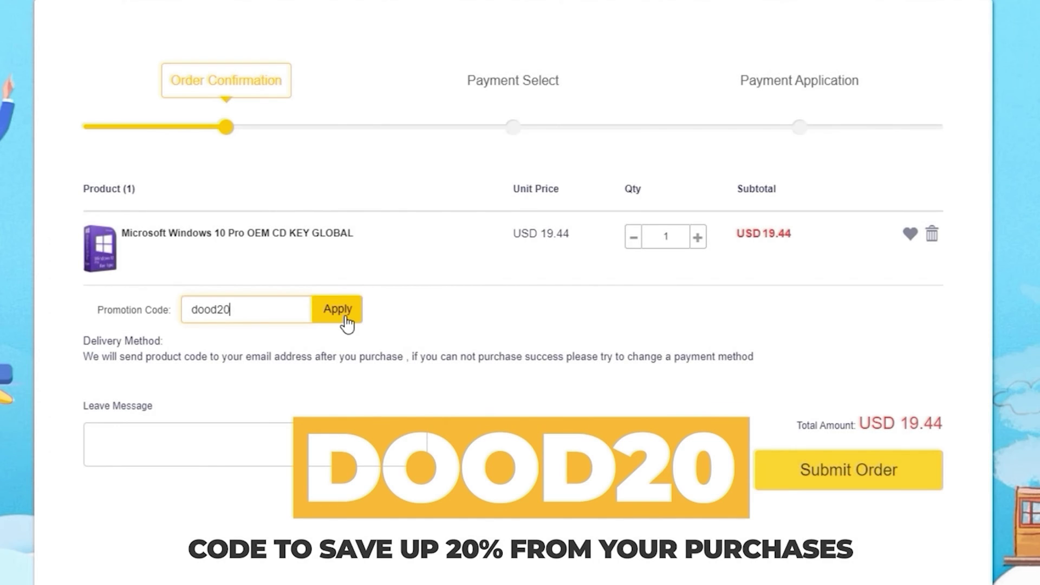
left_click(344, 320)
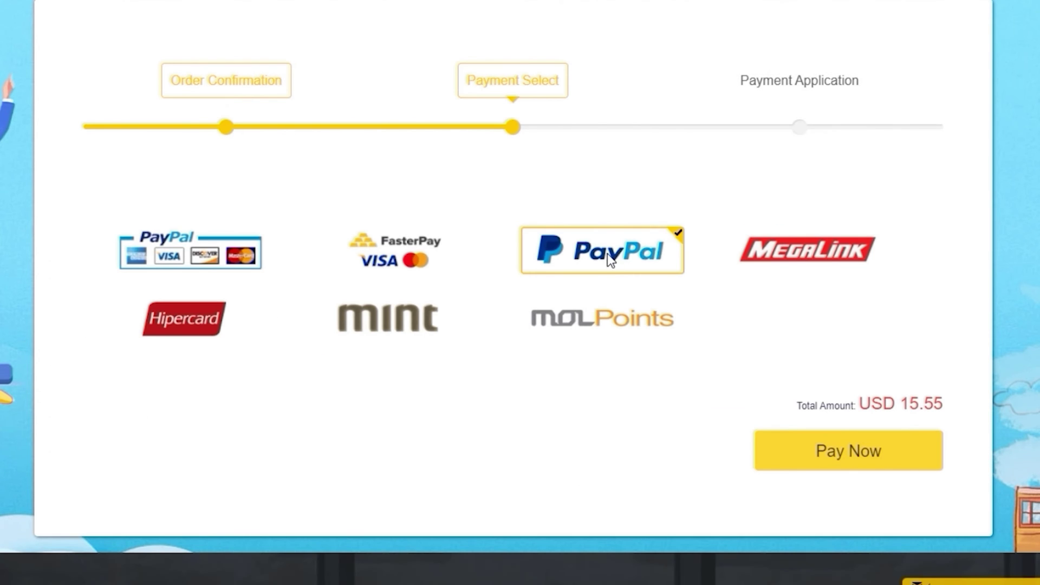
Step: Pay for the order via PayPal and check the order status
left_click(843, 452)
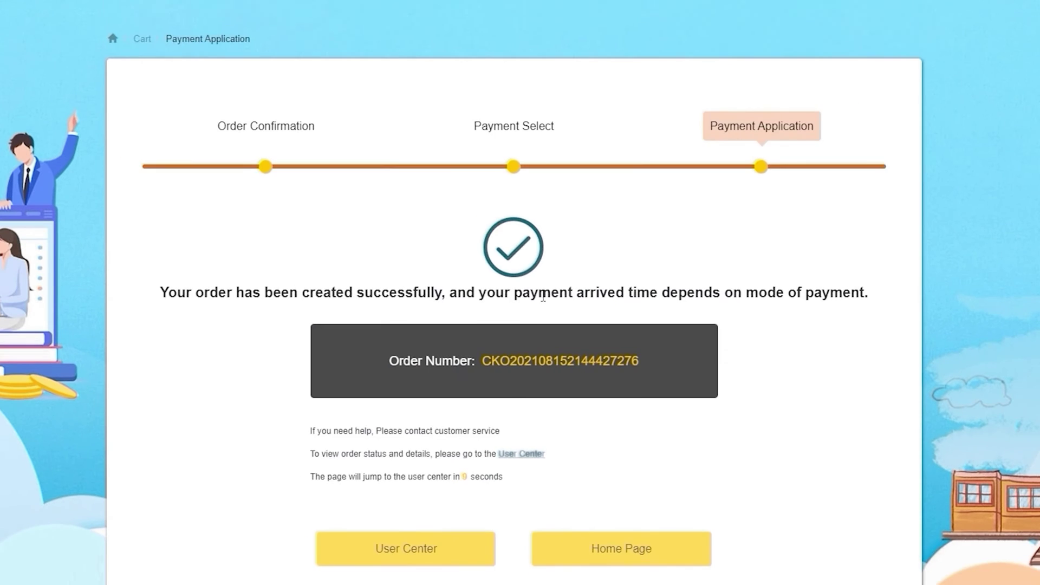
scroll(543, 297, "down", 2)
left_click(423, 446)
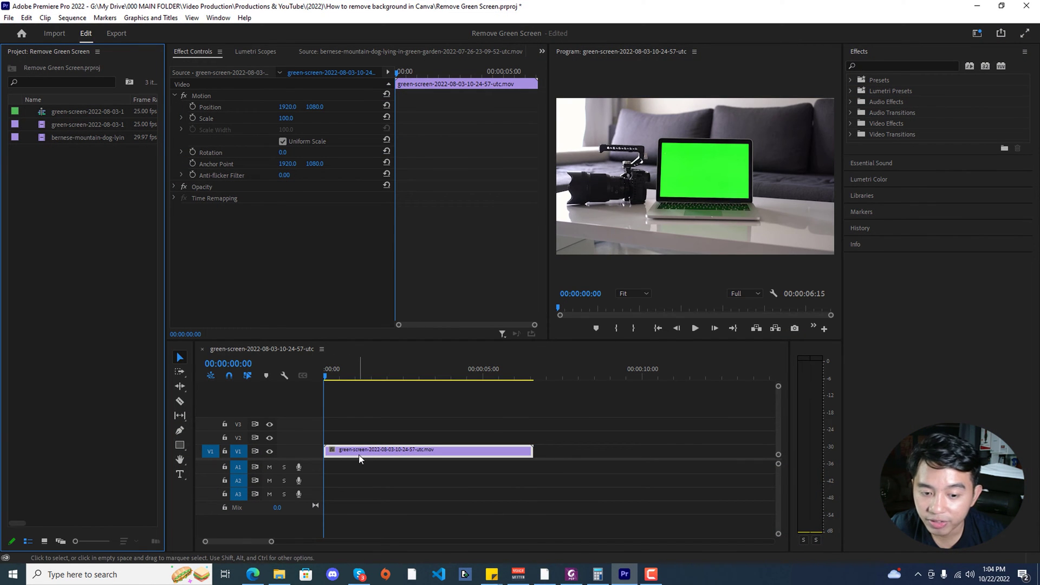
left_click_drag(324, 375, 316, 404)
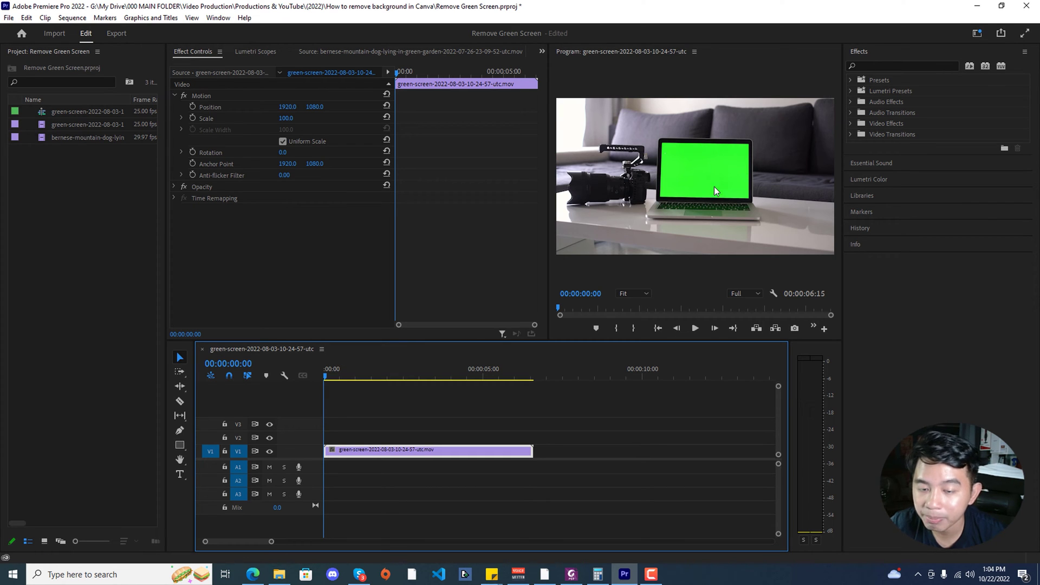
left_click(218, 17)
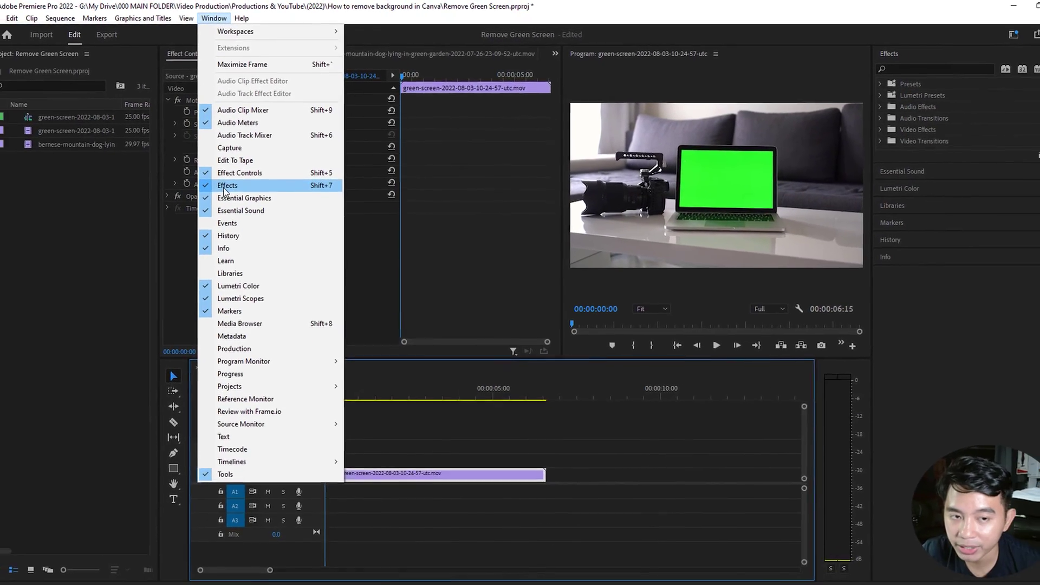
left_click(866, 55)
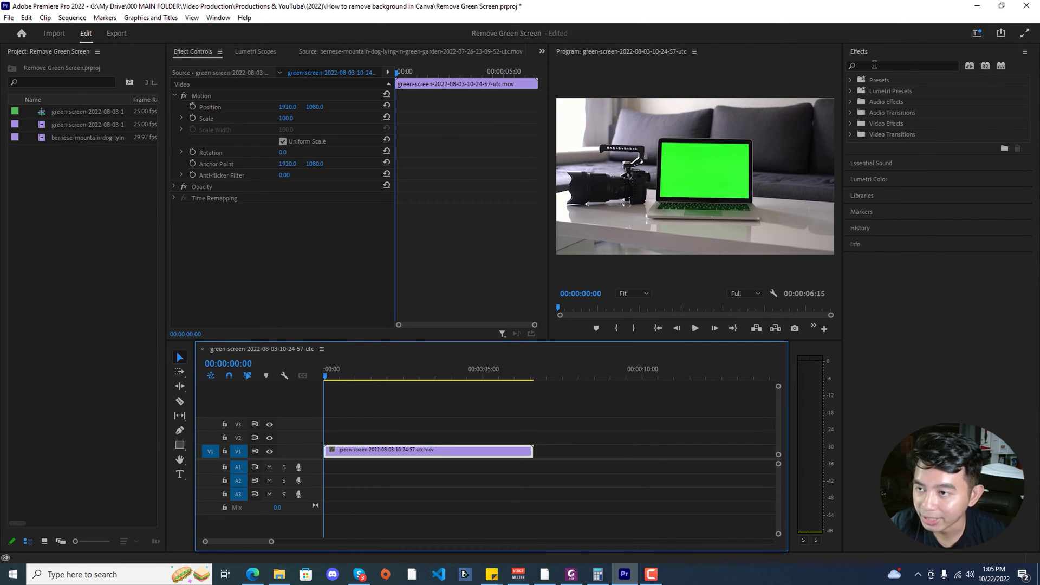
Step: Filter the Effects panel with 'ult' and drag Ultra Key onto the green-screen laptop clip
left_click(872, 66)
type("ultra key")
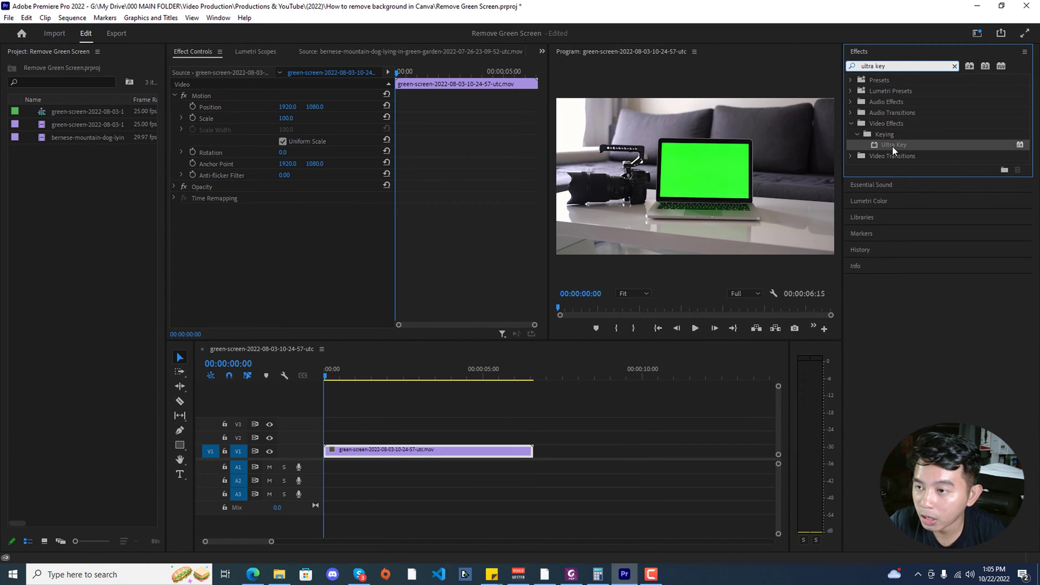
left_click_drag(892, 146, 353, 452)
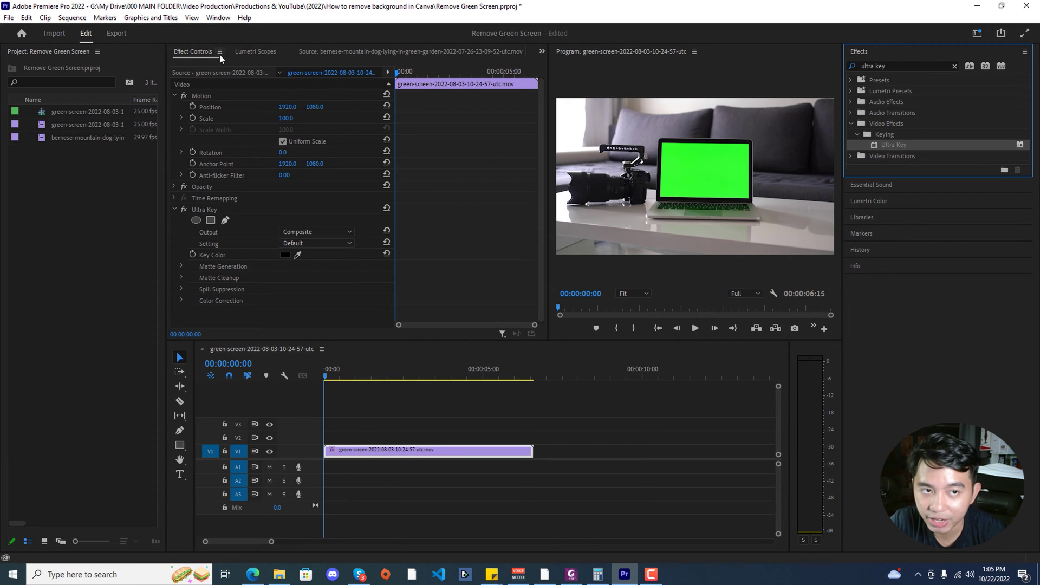
left_click(216, 19)
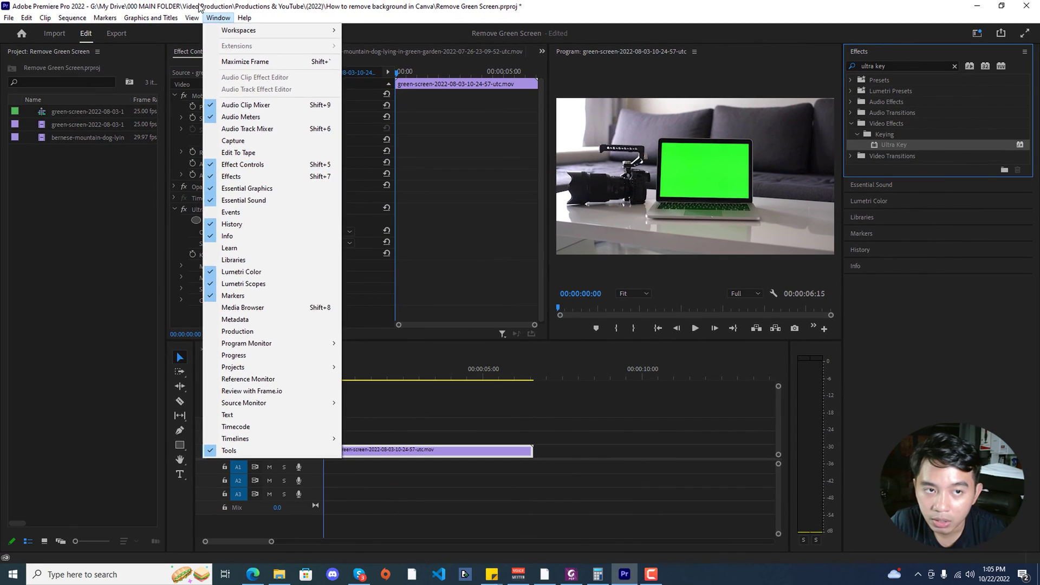
Step: Sample the laptop's green screen as the Ultra Key Key Color with the eyedropper
left_click(202, 218)
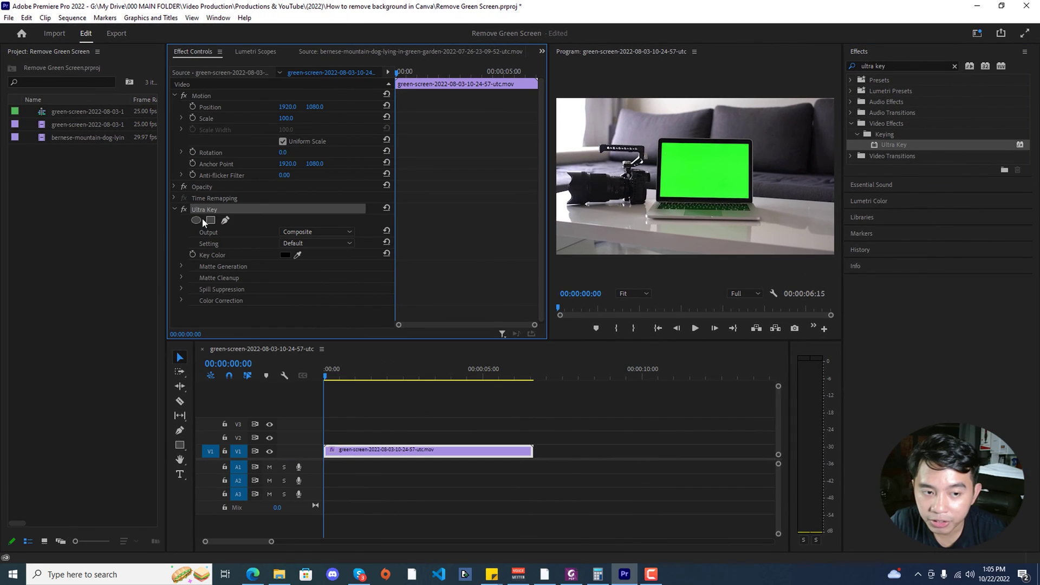
left_click(211, 255)
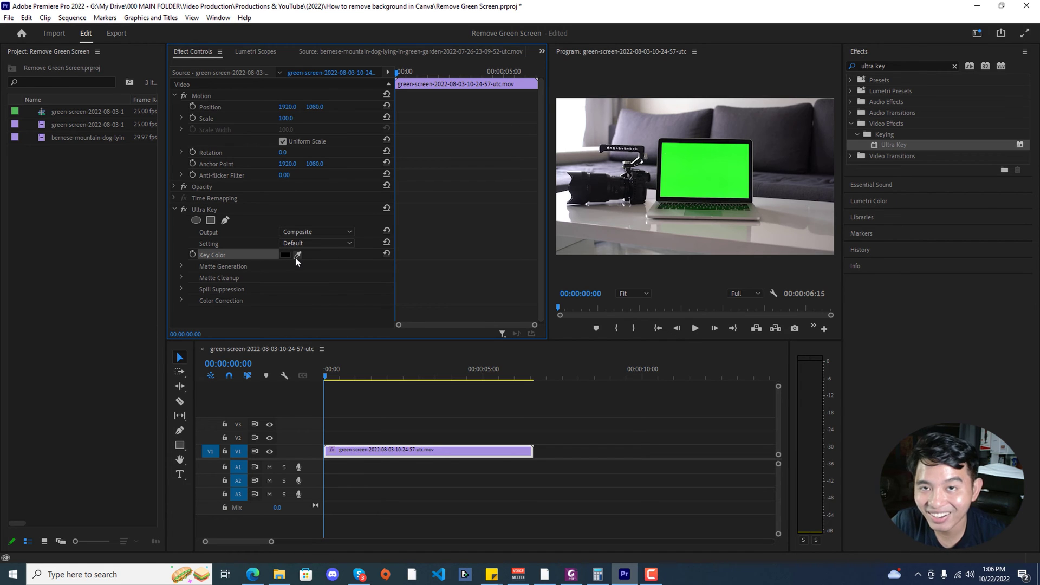
left_click(297, 256)
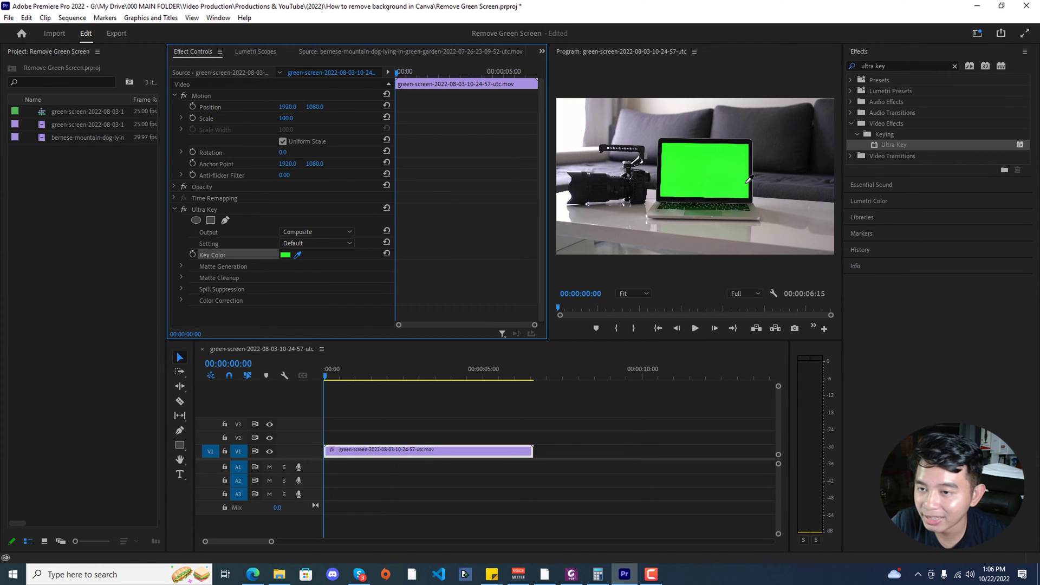
left_click(712, 163)
Step: Scrub through the keyed clip to check it, then return to the sequence start
left_click_drag(325, 372, 309, 387)
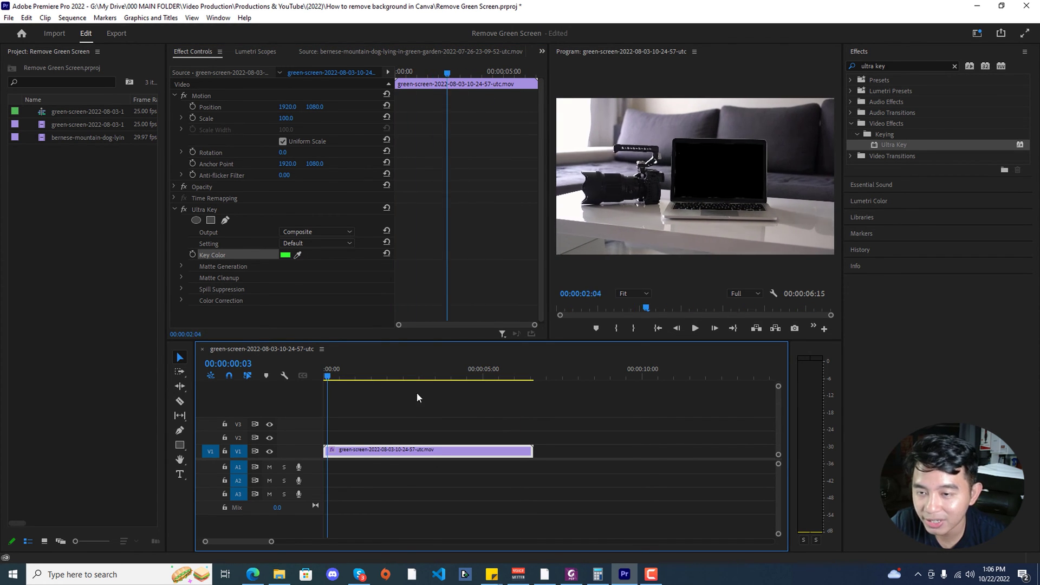
left_click_drag(417, 397, 524, 399)
key("Home")
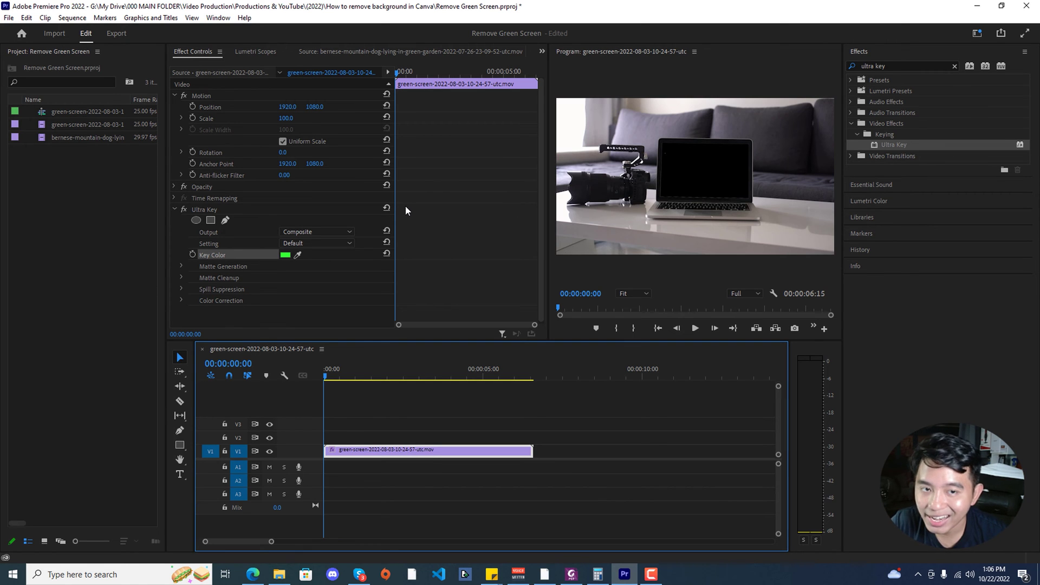
left_click_drag(53, 138, 320, 440)
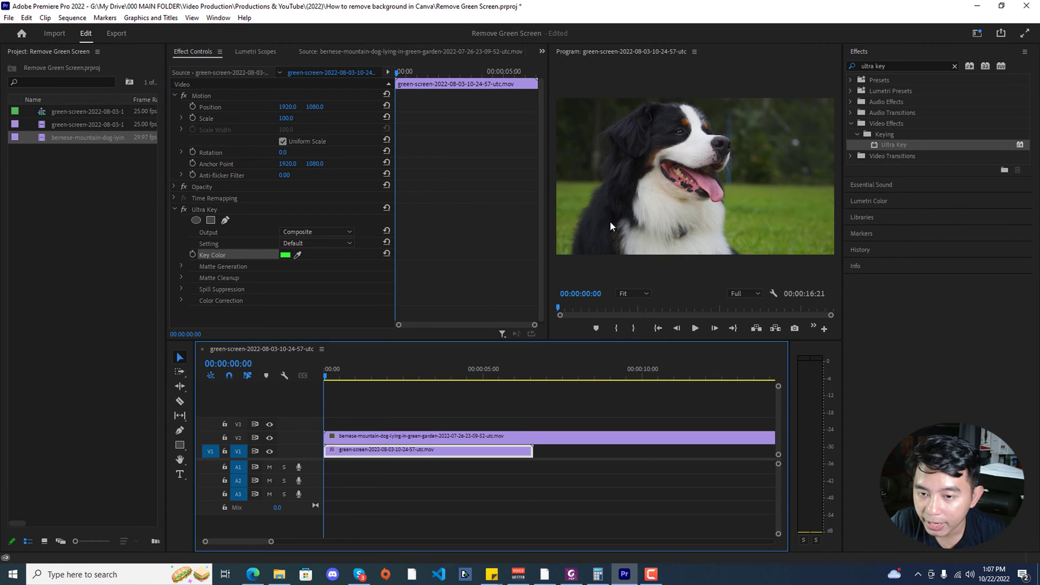
left_click(425, 441)
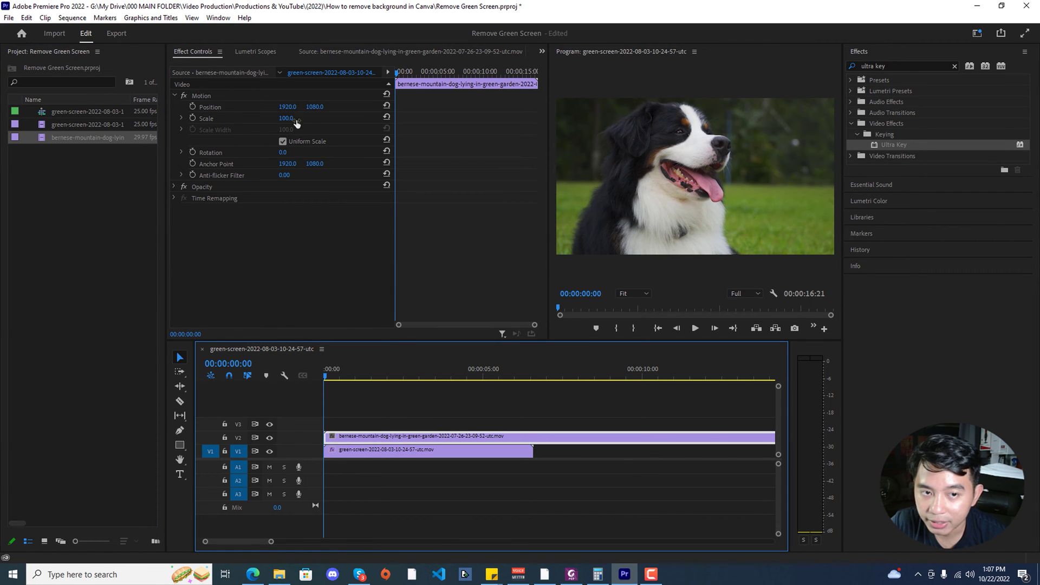
left_click_drag(290, 119, 261, 119)
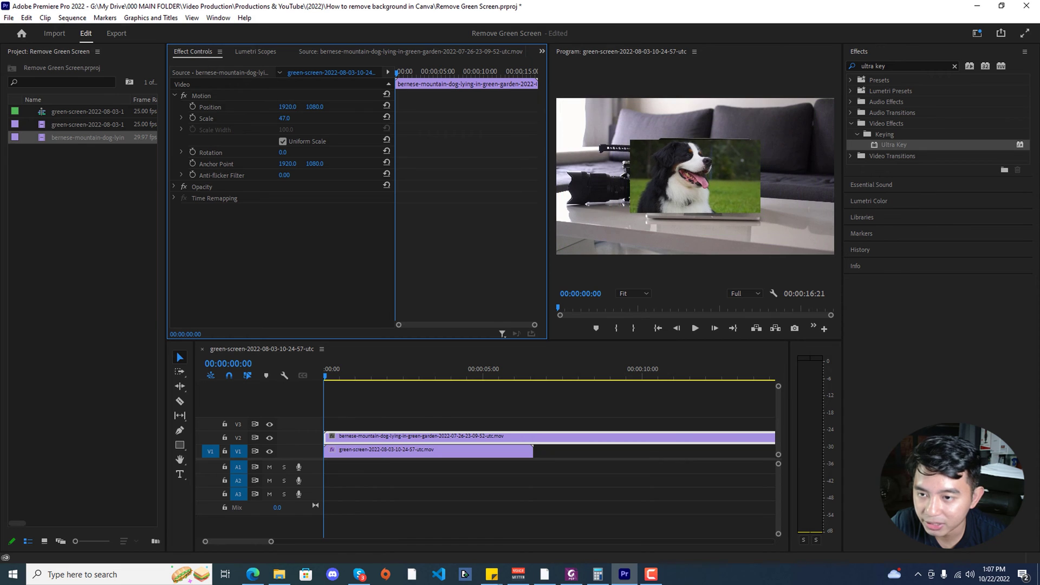
left_click(537, 437)
key("Delete")
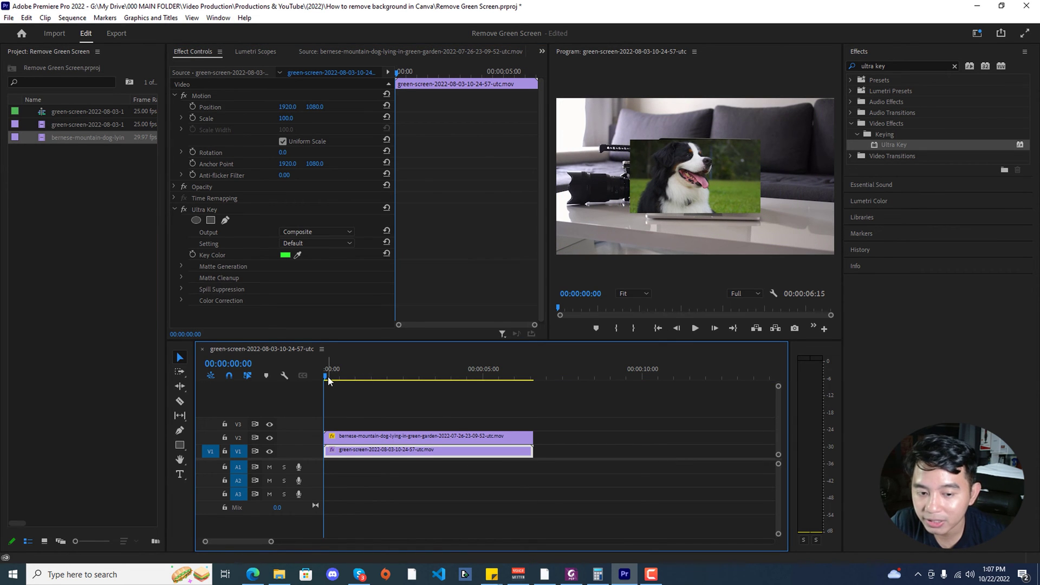
left_click_drag(328, 381, 444, 385)
key("Home")
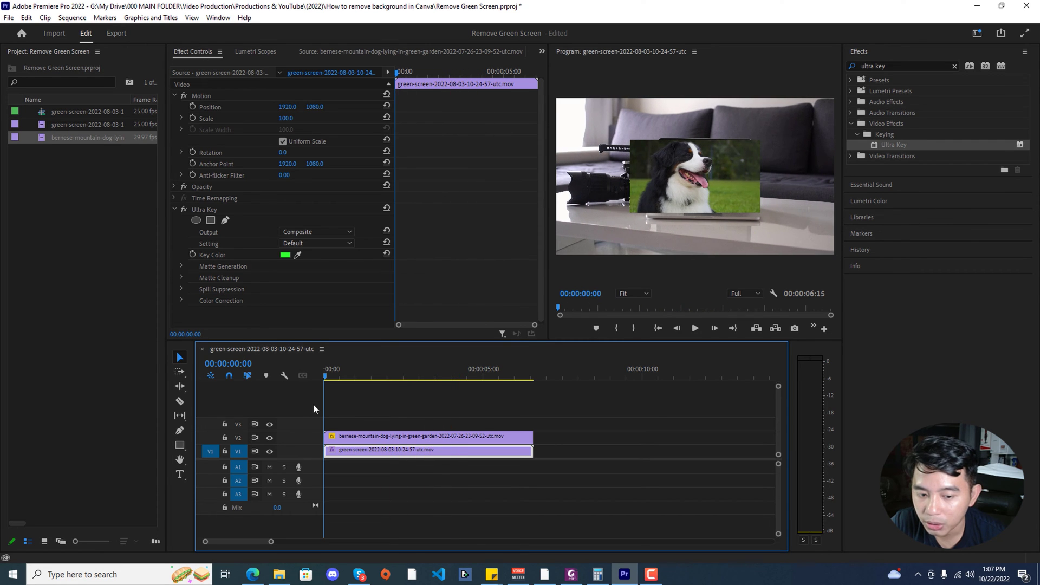
left_click(364, 480)
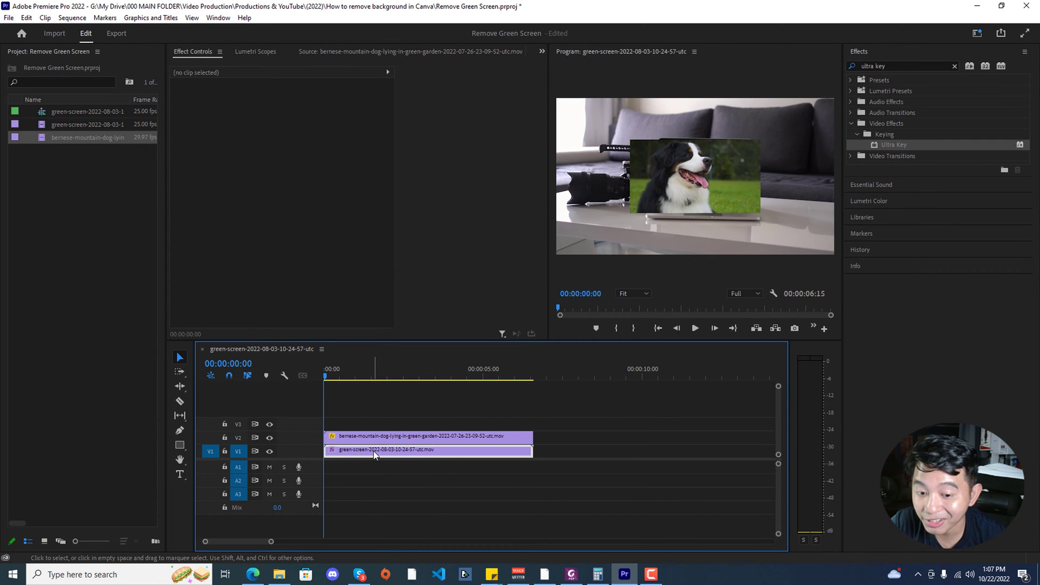
left_click_drag(373, 453, 373, 426)
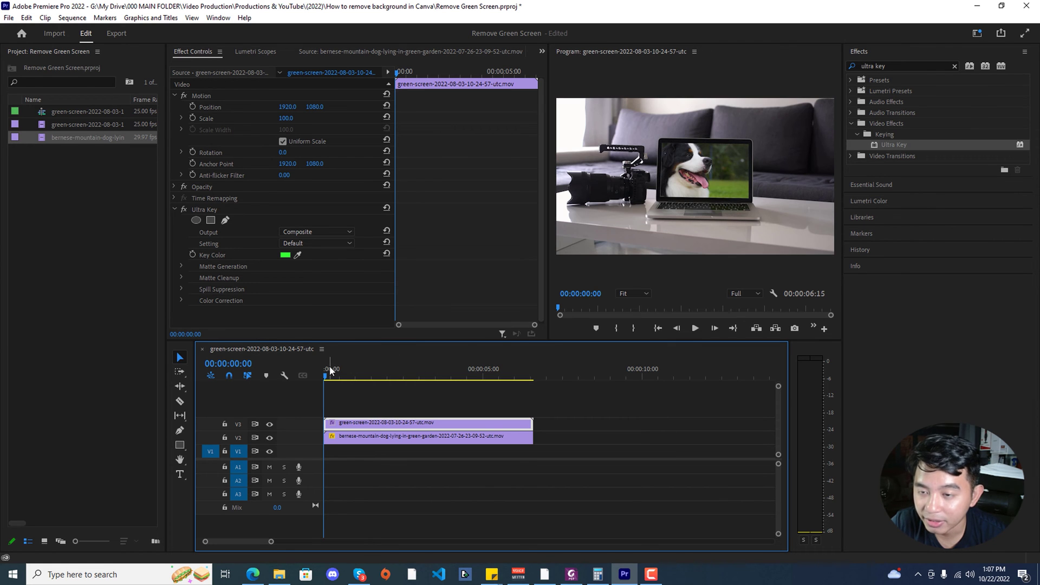
left_click_drag(330, 366, 477, 458)
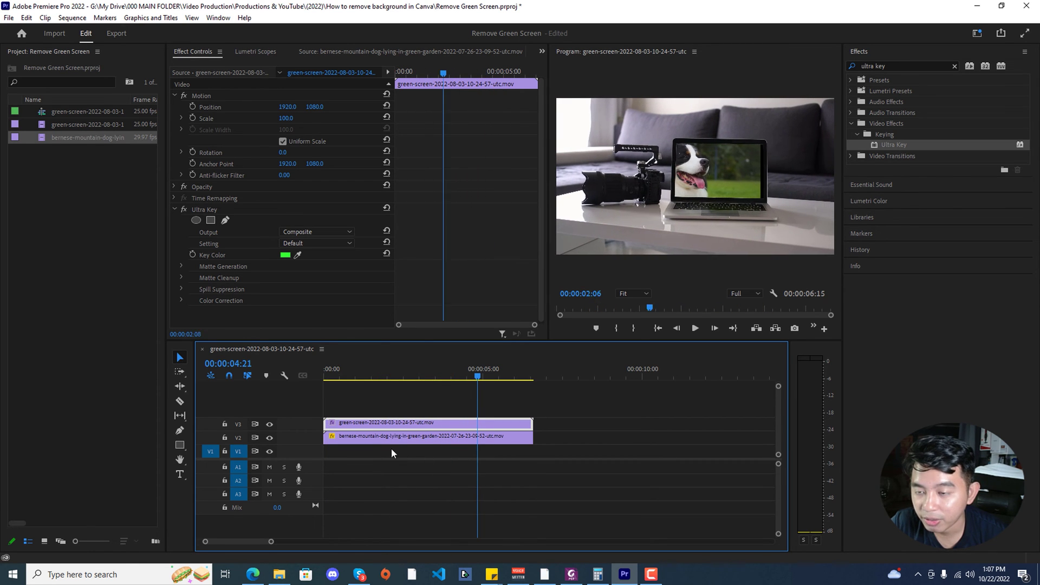
left_click_drag(391, 450, 350, 478)
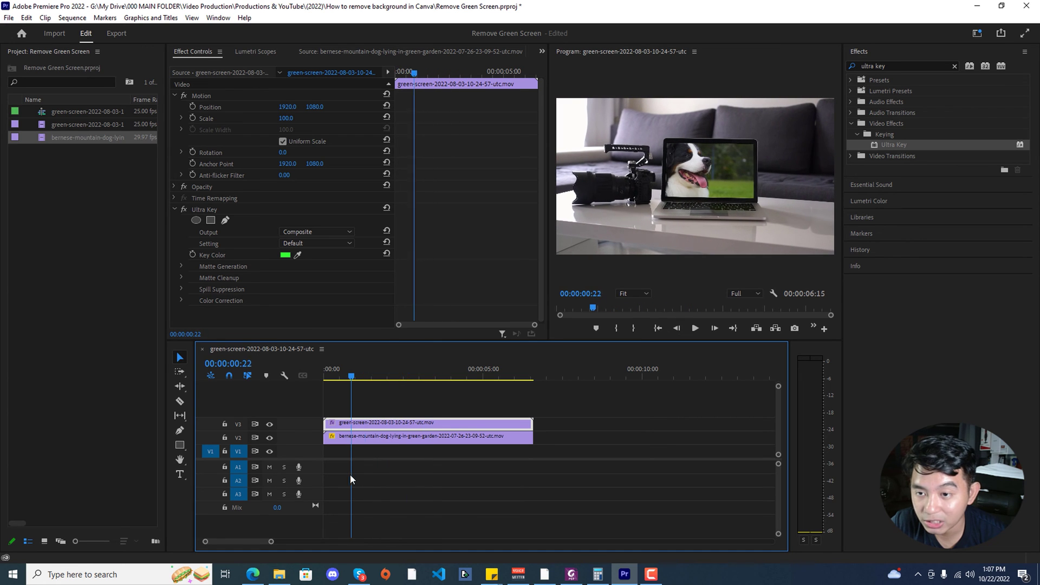
left_click_drag(363, 427, 363, 457)
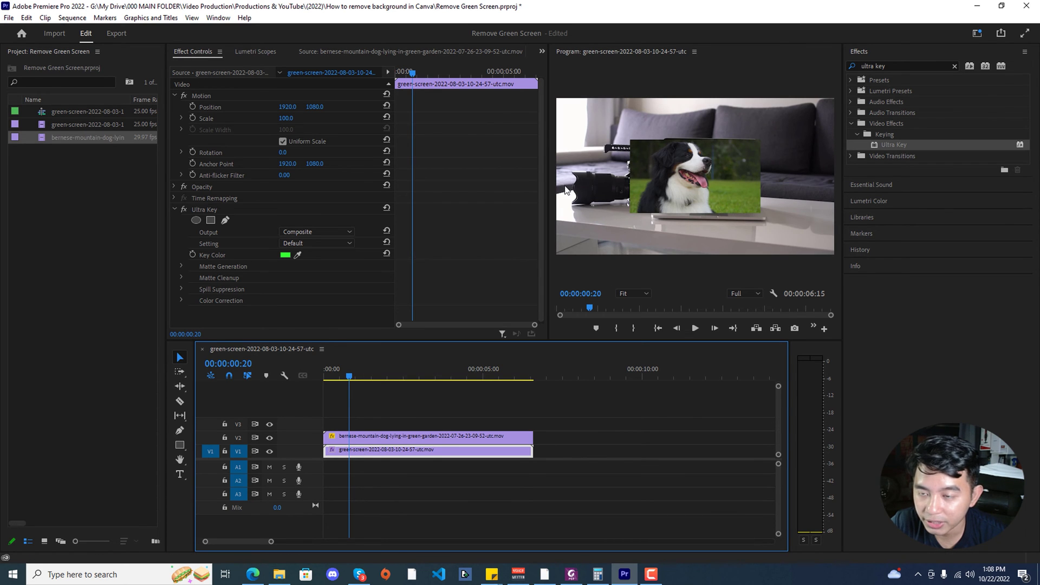
Step: Apply the Crop effect to the dog clip on V2
left_click(393, 436)
left_click(898, 101)
type("c")
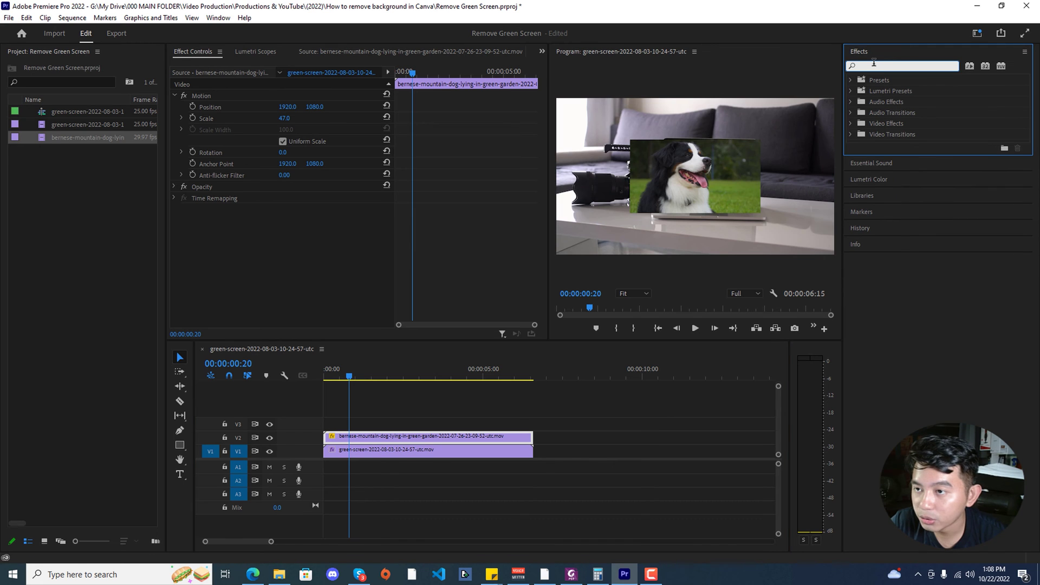
type("rop")
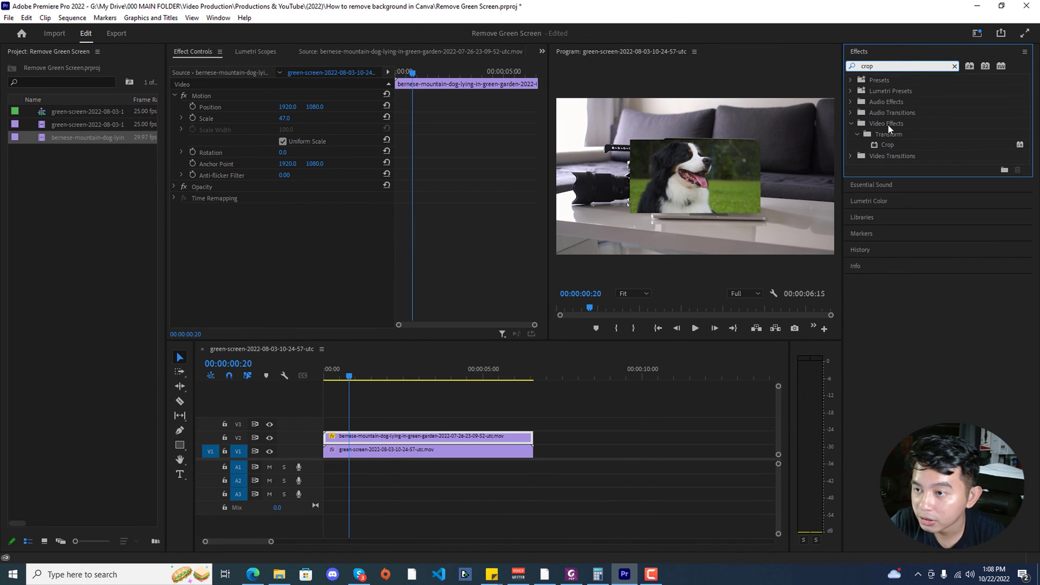
left_click_drag(892, 143, 422, 439)
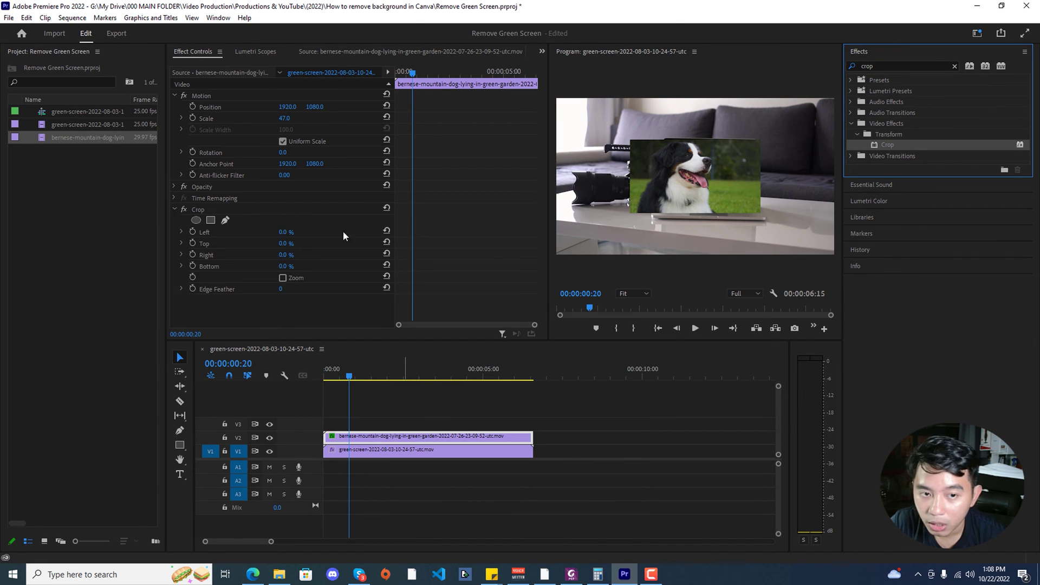
Step: Set the crop to Left 24%, Right 2% and Bottom 17%
left_click_drag(287, 237, 300, 237)
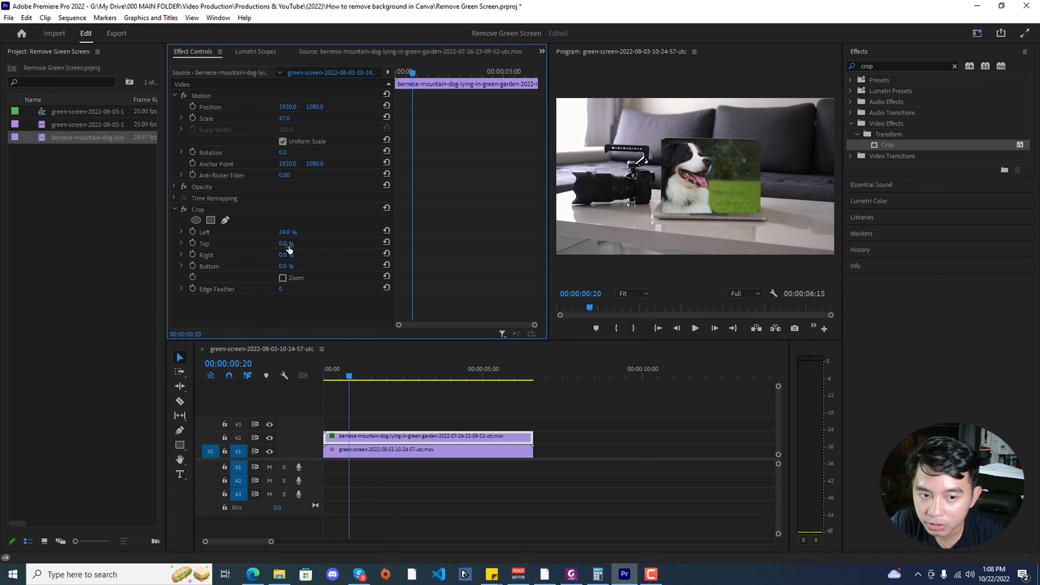
left_click_drag(284, 255, 288, 254)
left_click_drag(284, 266, 309, 266)
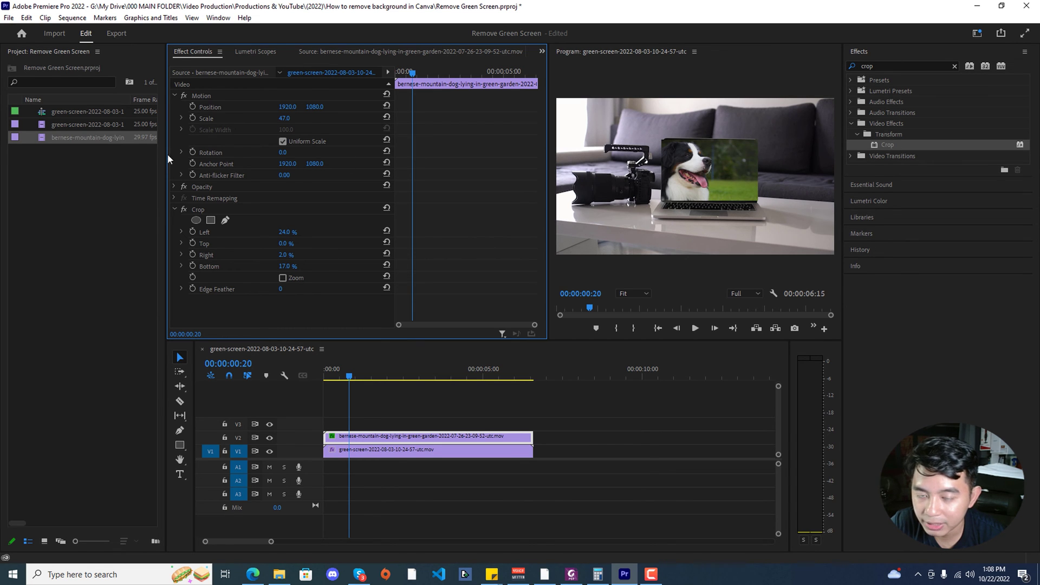
left_click(268, 105)
key("Home")
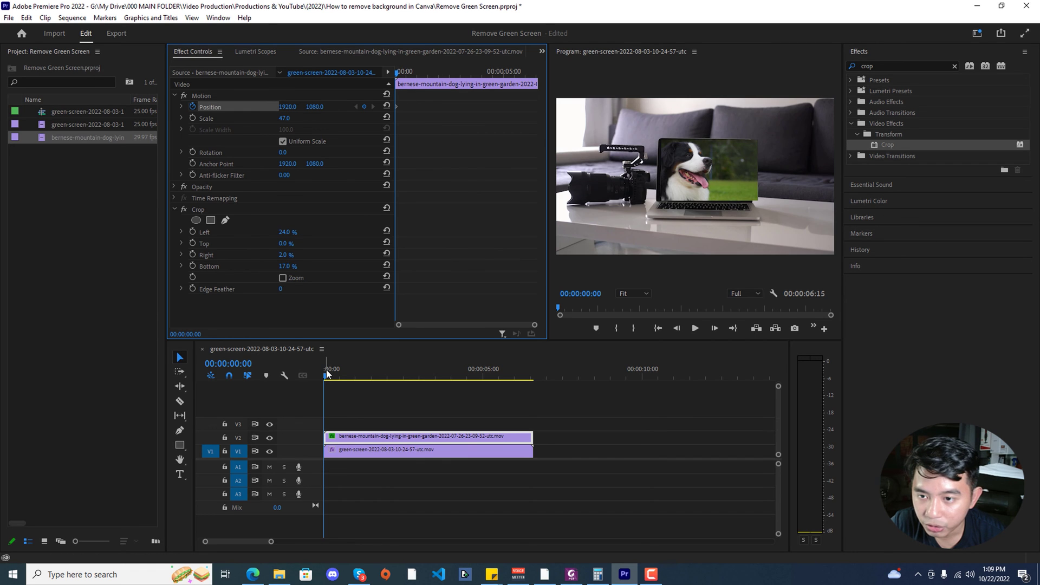
Step: Add the first Position keyframes, shifting the dog right to follow the laptop through 00:00:01:14
left_click_drag(326, 374, 342, 373)
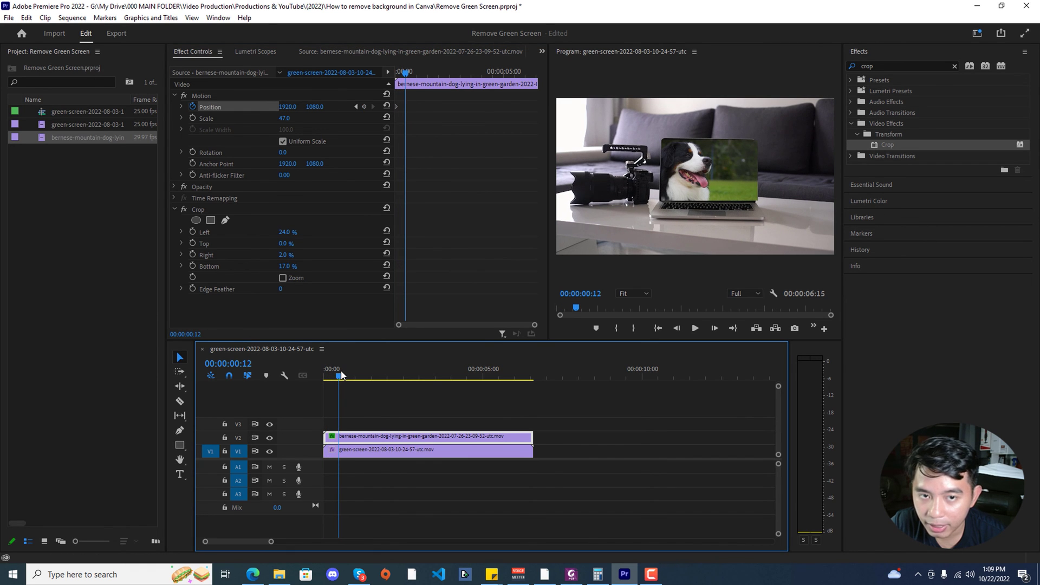
left_click(287, 107)
left_click_drag(287, 107, 308, 106)
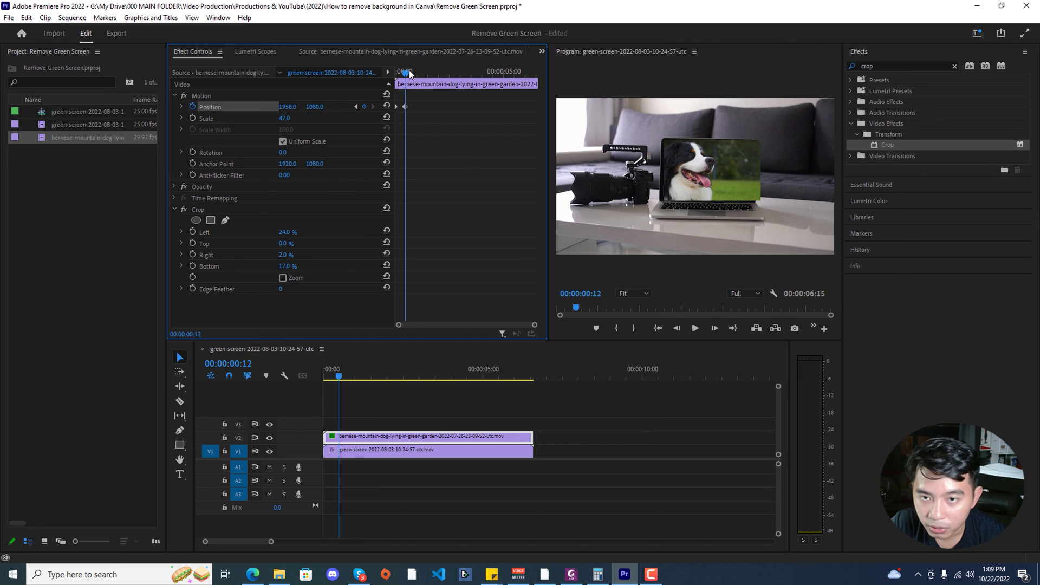
left_click_drag(406, 73, 432, 73)
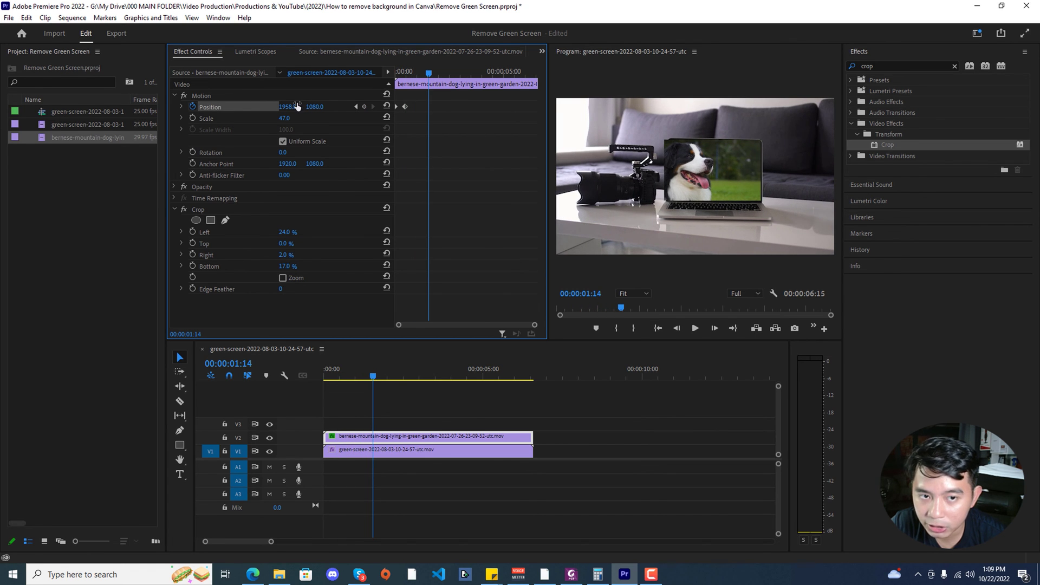
left_click_drag(287, 106, 329, 107)
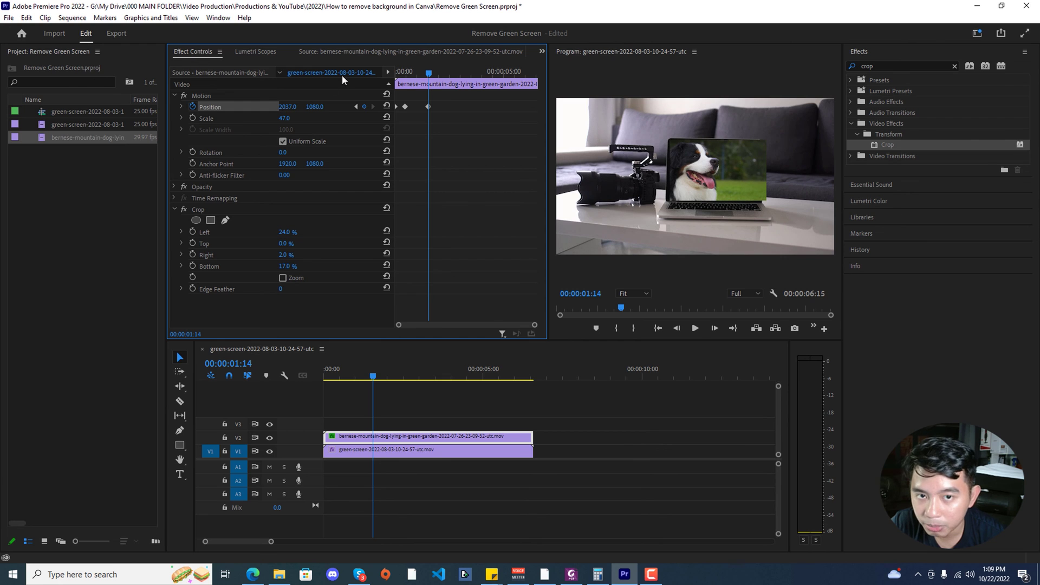
Step: Keyframe Position X to 2107 at 00:00:02:12, continuing to 00:00:05:03 at X 2663
left_click_drag(430, 74, 448, 74)
left_click_drag(285, 109, 322, 109)
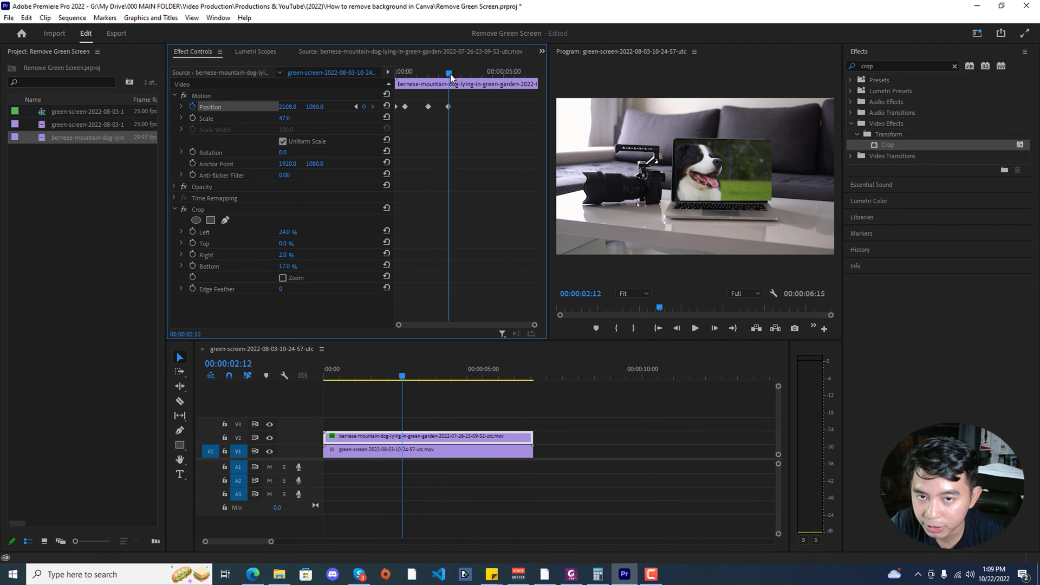
left_click_drag(449, 74, 473, 74)
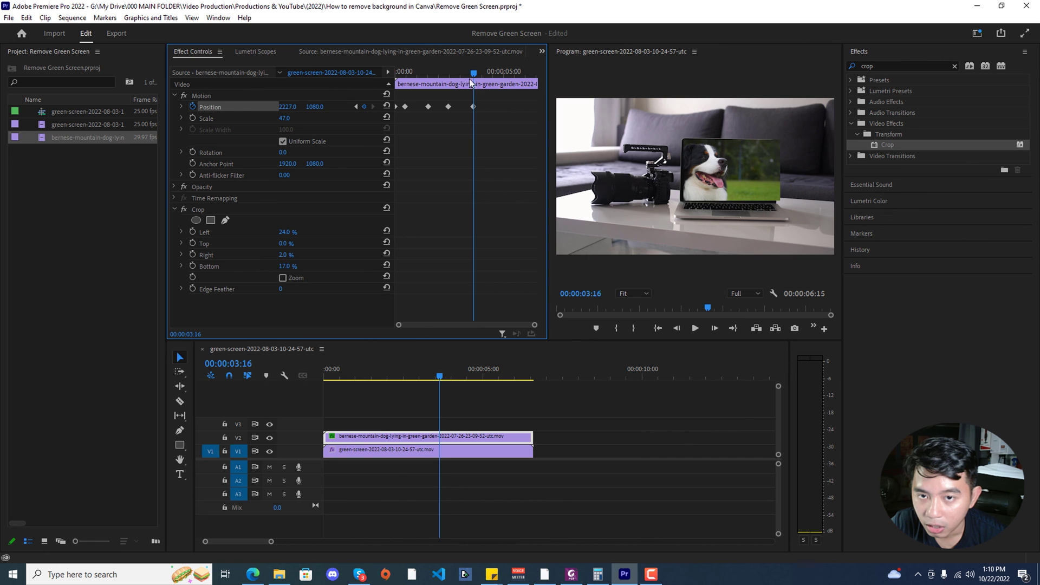
left_click_drag(474, 80, 507, 83)
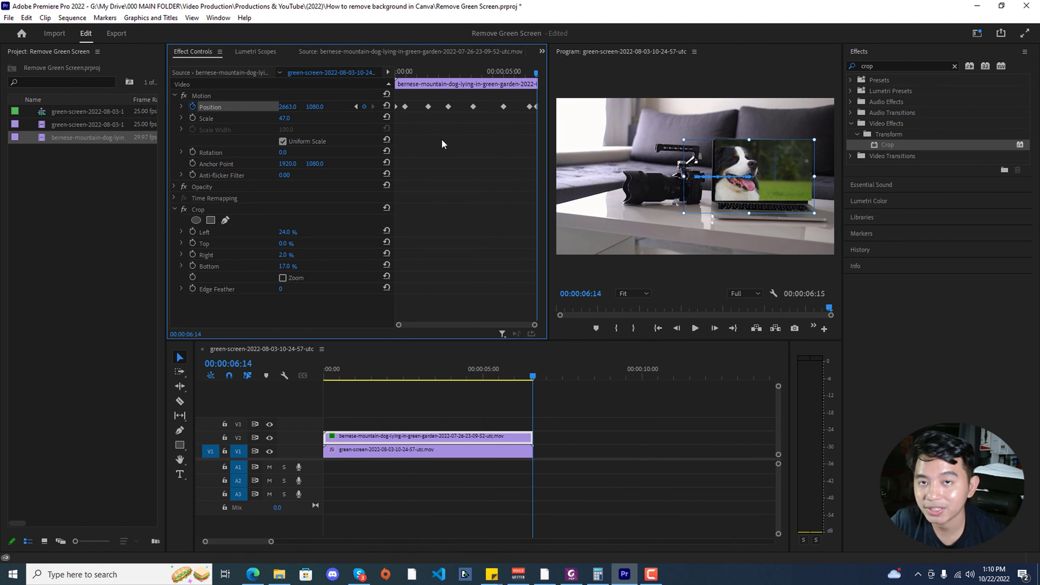
Step: Move the green-screen clip from V1 to V3 above the dog and preview from the start
left_click(466, 461)
left_click(372, 456)
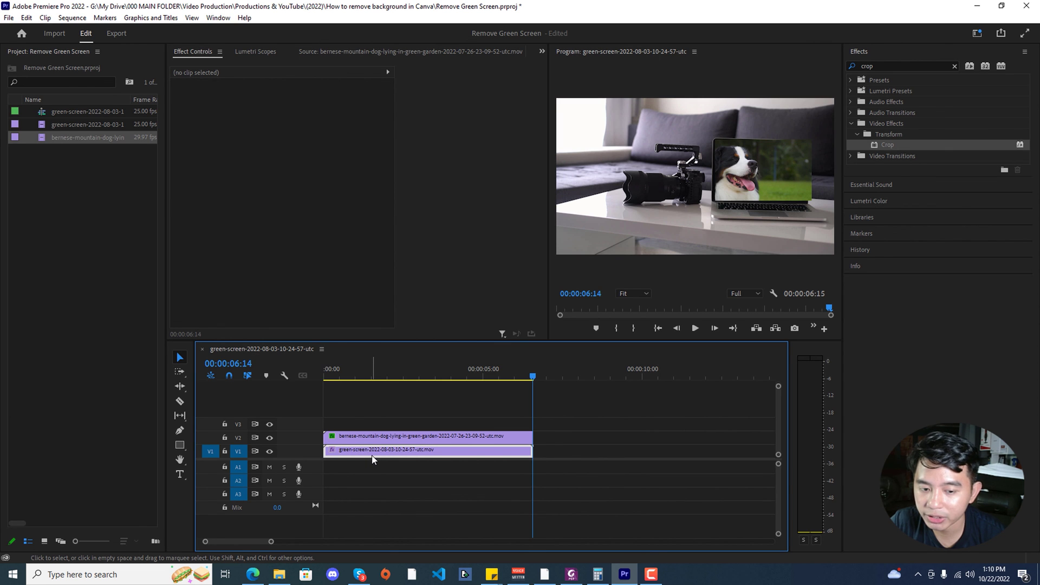
left_click_drag(372, 459, 464, 448)
left_click_drag(528, 379, 341, 403)
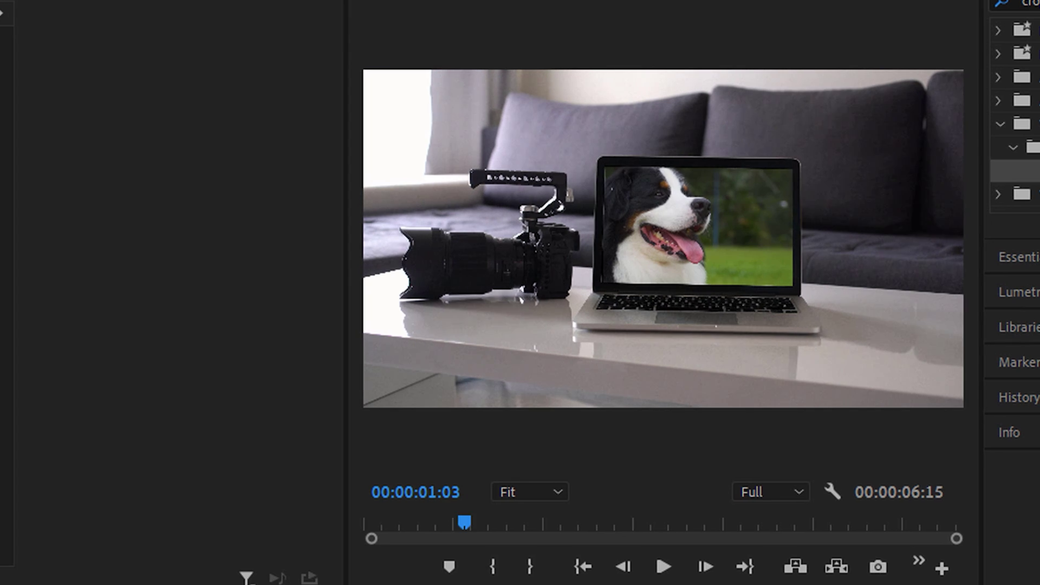